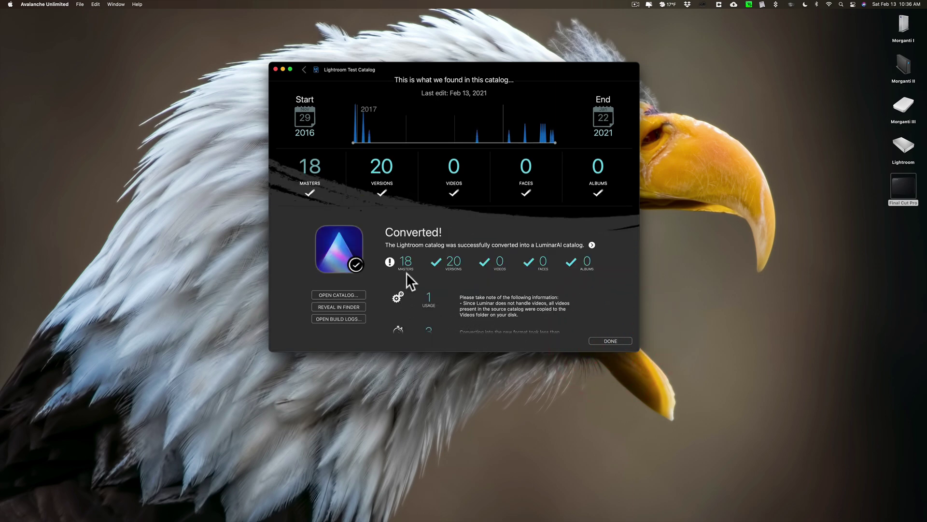
- Read through the Converted! notes and open the converted catalog in Luminar AI
scroll(480, 302, down, 3)
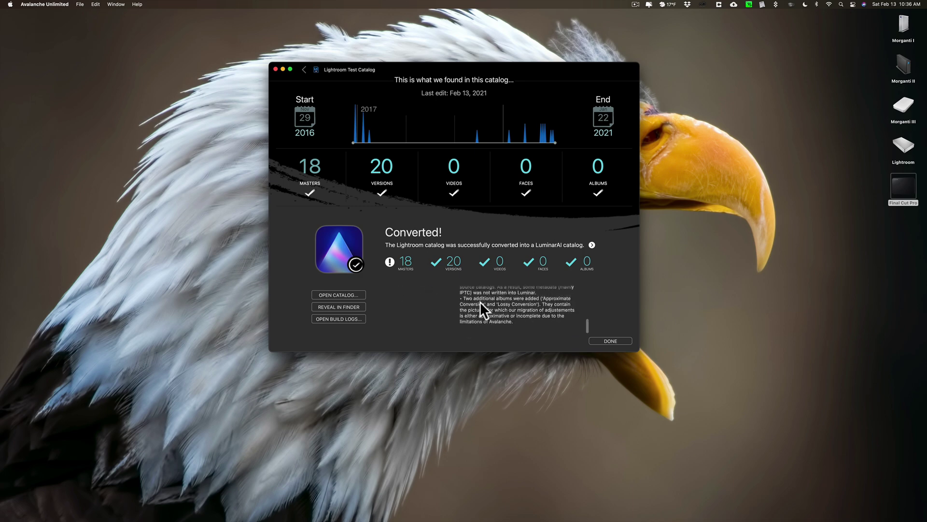
scroll(480, 302, down, 3)
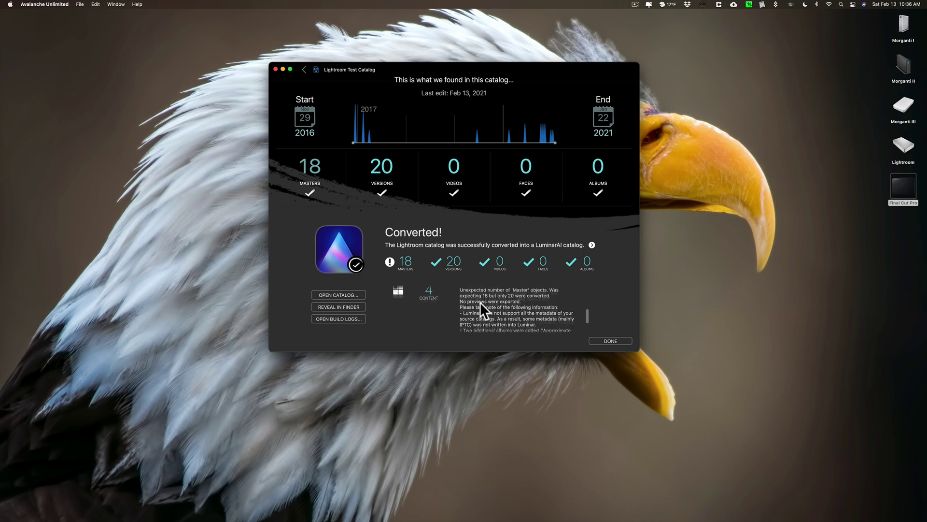
scroll(480, 302, down, 4)
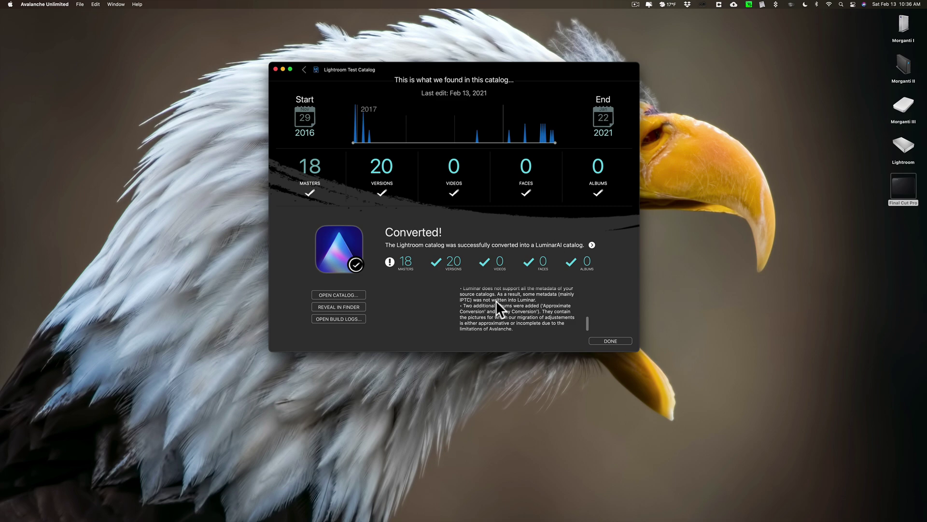
scroll(497, 308, down, 1)
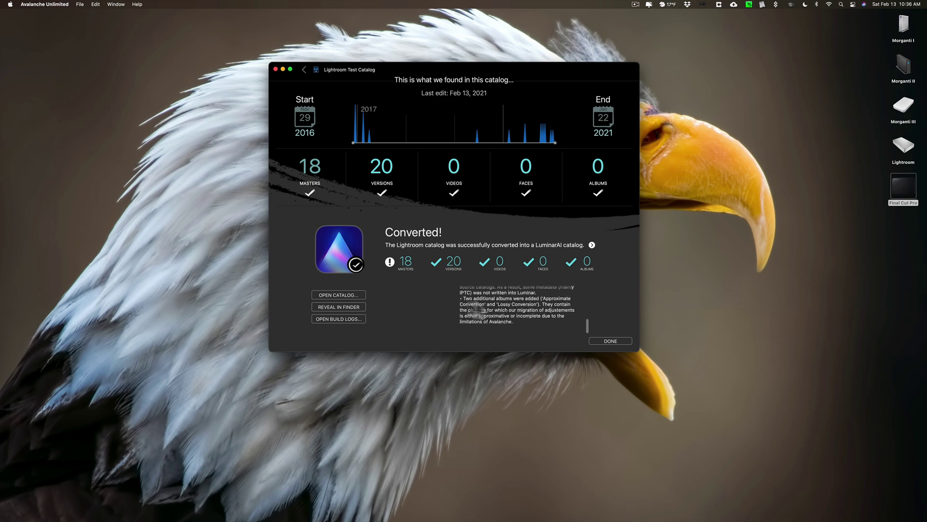
click(332, 293)
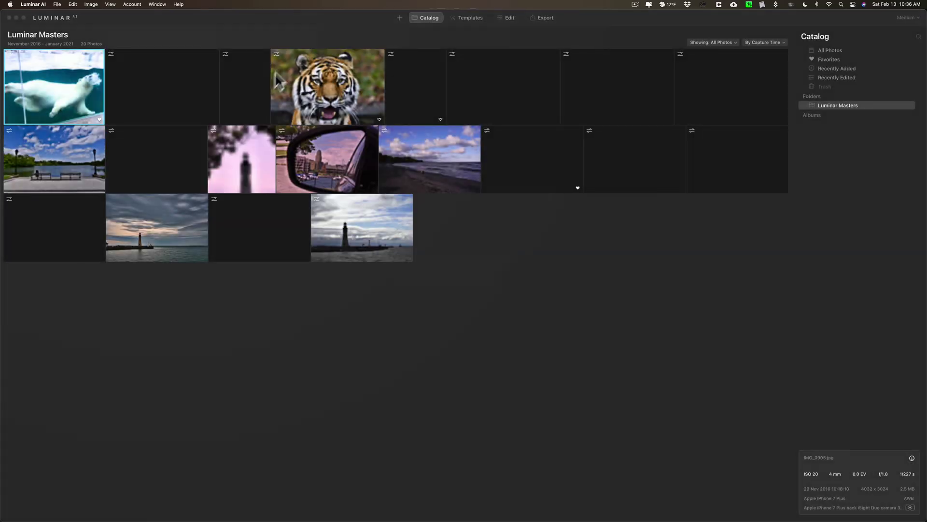
- Quit Avalanche Unlimited once the 20 Luminar Masters thumbnails have loaded
mouse_move(542, 502)
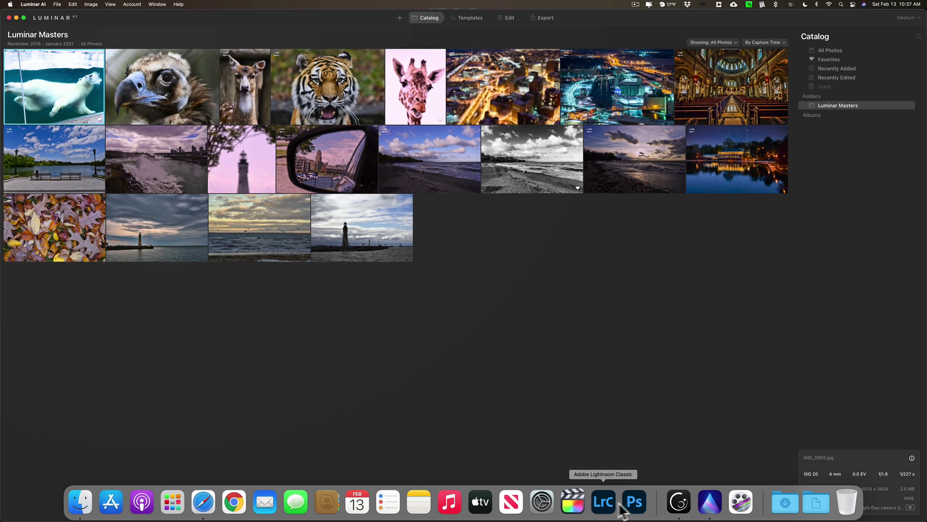
click(683, 506)
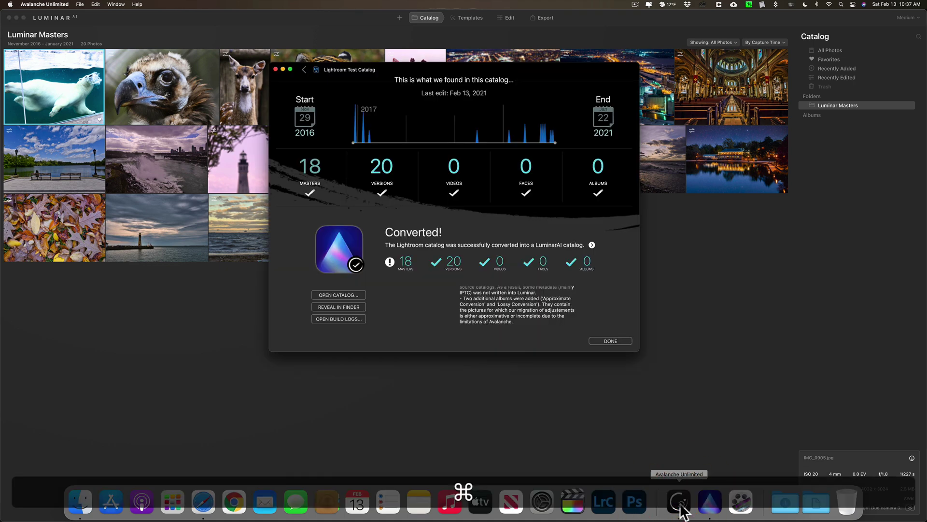
key(super+q)
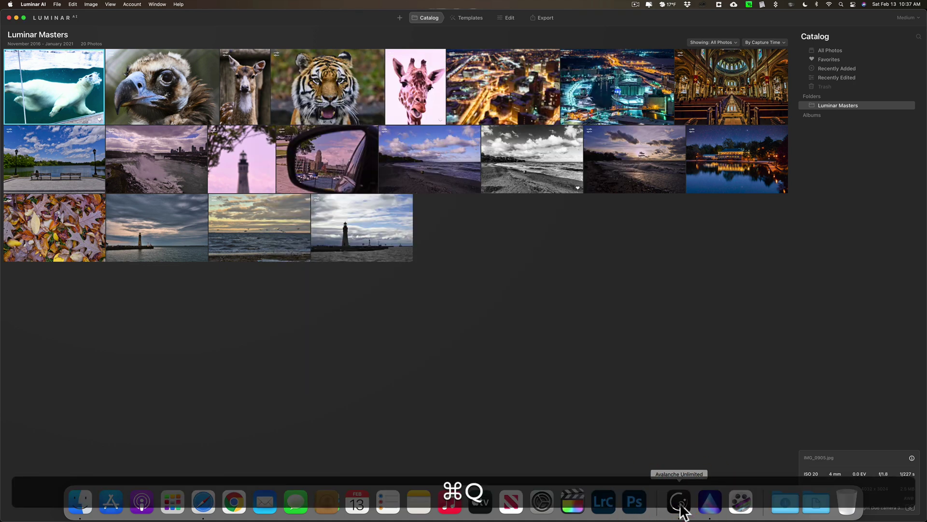
- Select the polar bear IMG_0905.jpg in Lightroom and open its converted version alone in Luminar AI
click(607, 505)
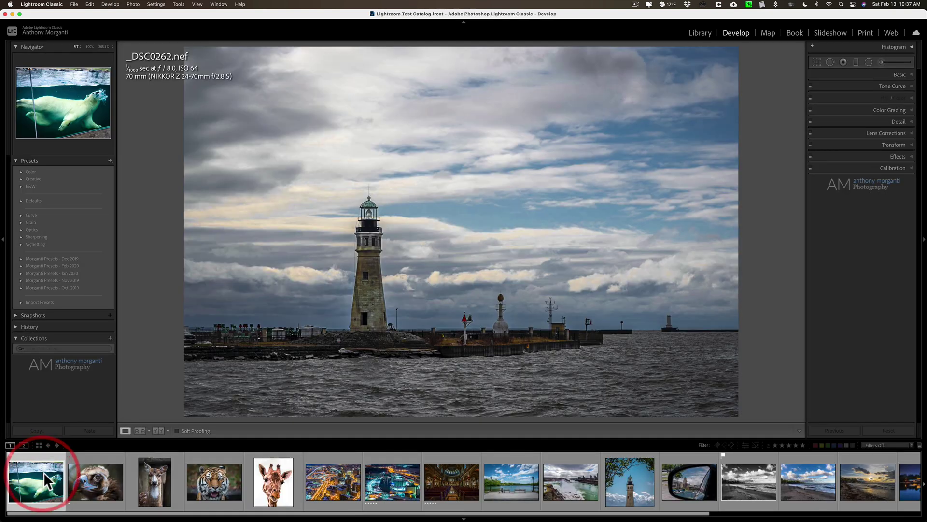
click(43, 472)
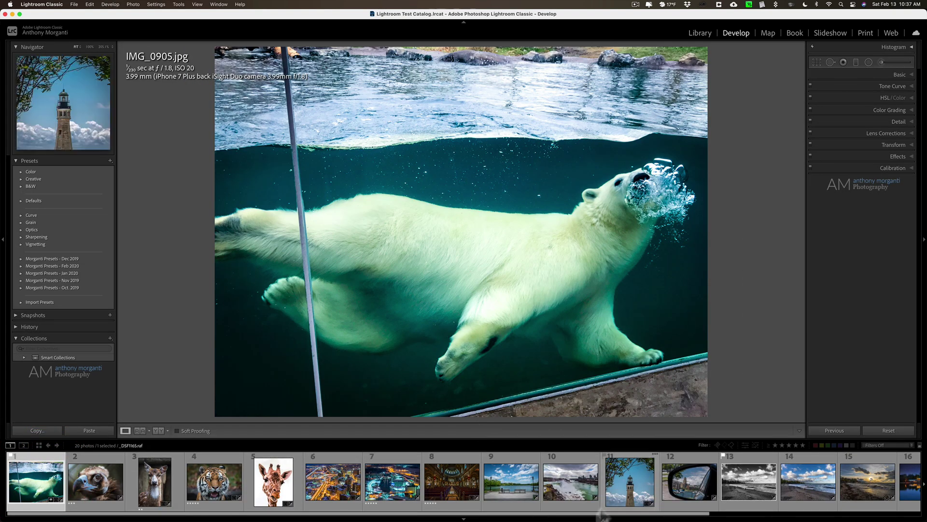
mouse_move(618, 519)
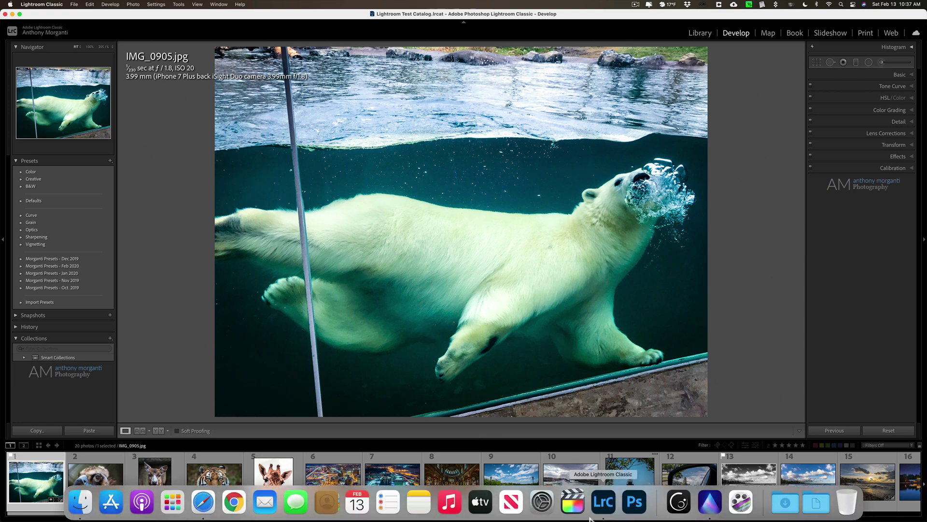
click(710, 502)
double_click(72, 109)
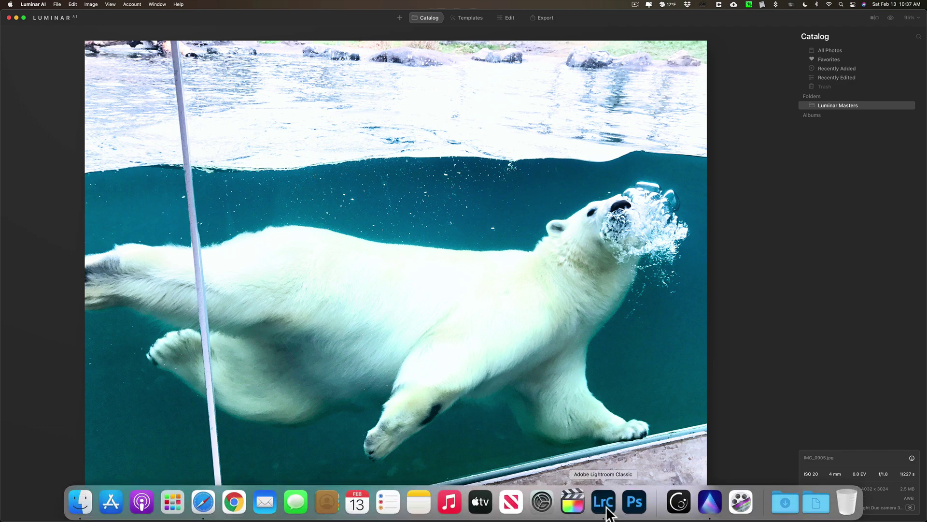
- Show Lightroom's polar bear full-window with panels hidden, then open Luminar's version in the editor
click(606, 507)
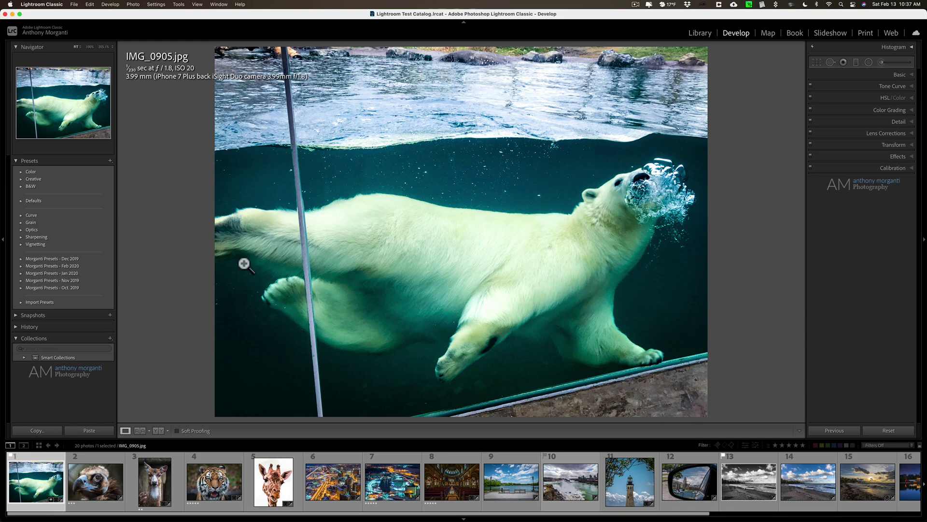
key(shift+Tab)
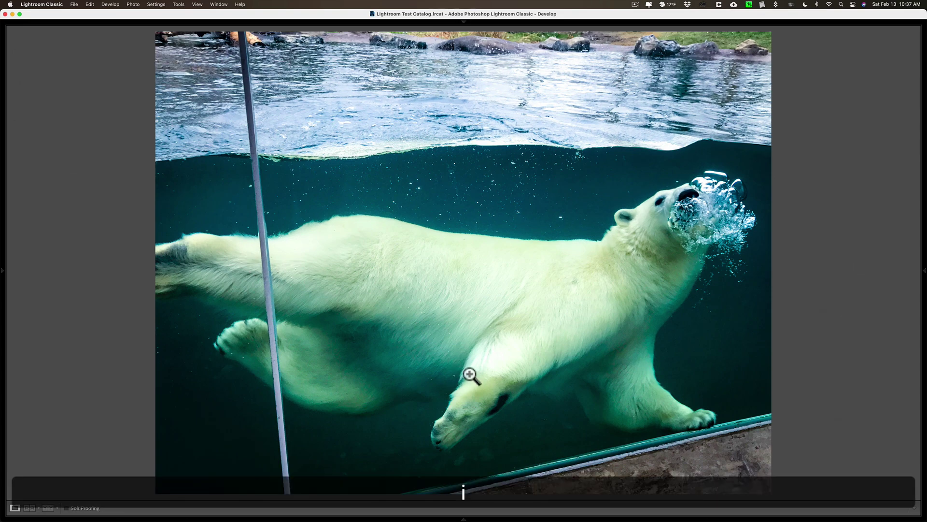
mouse_move(649, 513)
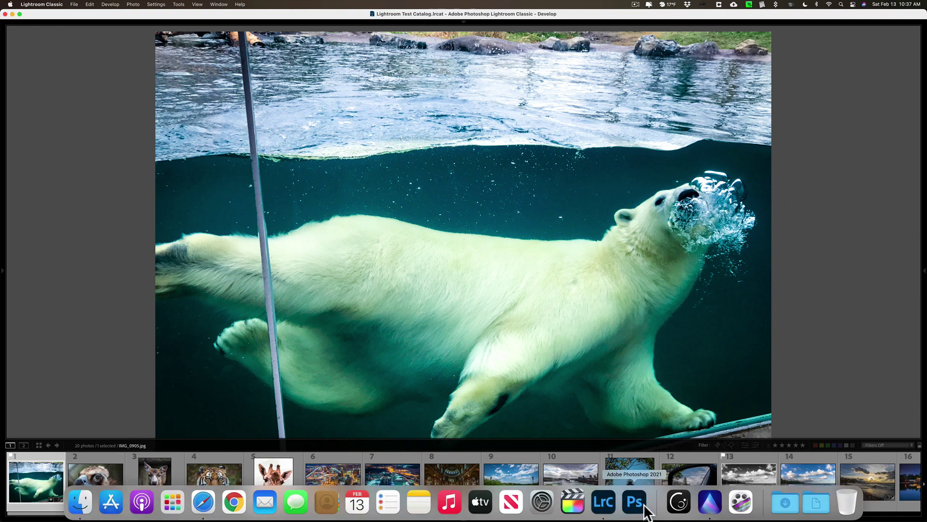
click(709, 503)
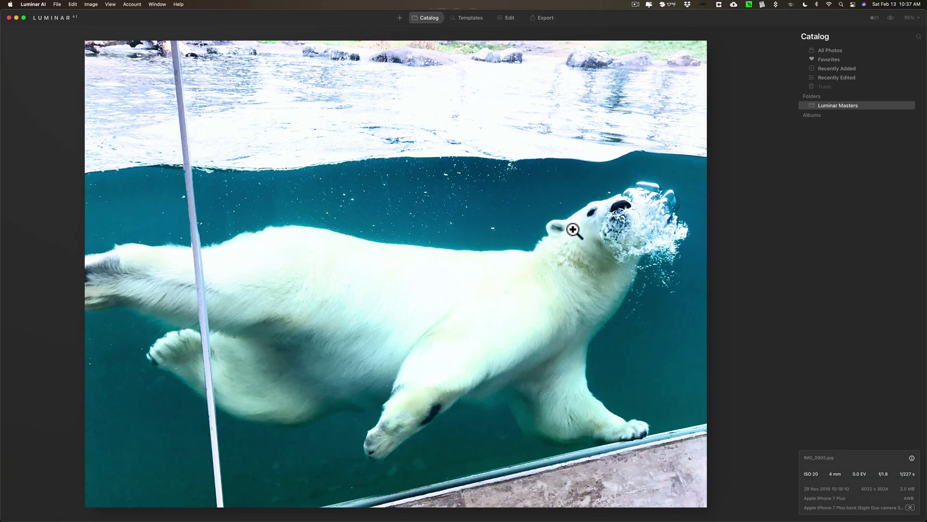
click(506, 17)
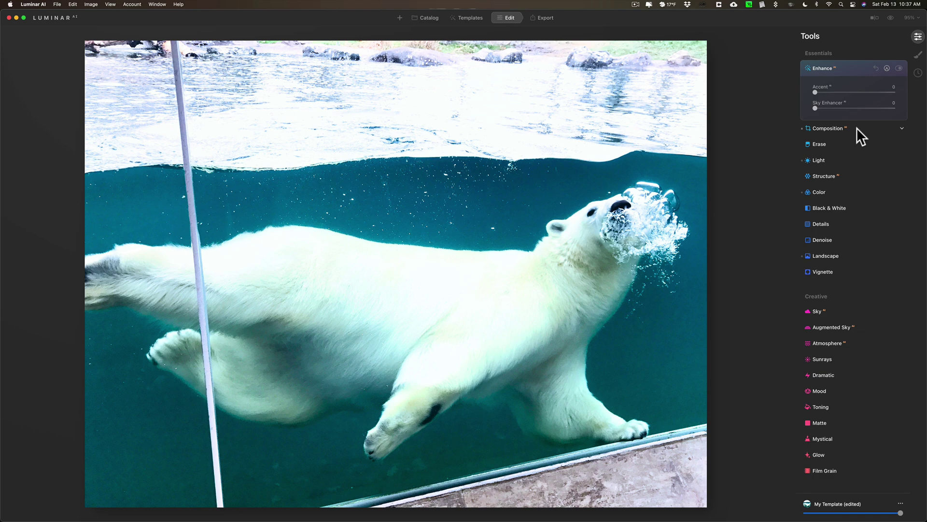
- Check the polar bear's Composition tool settings, then advance to the vulture photo
click(856, 128)
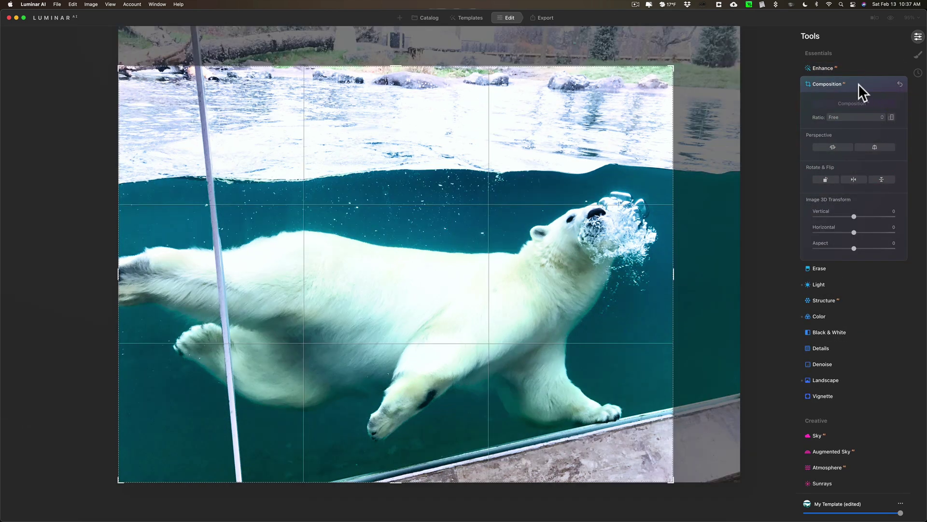
click(856, 83)
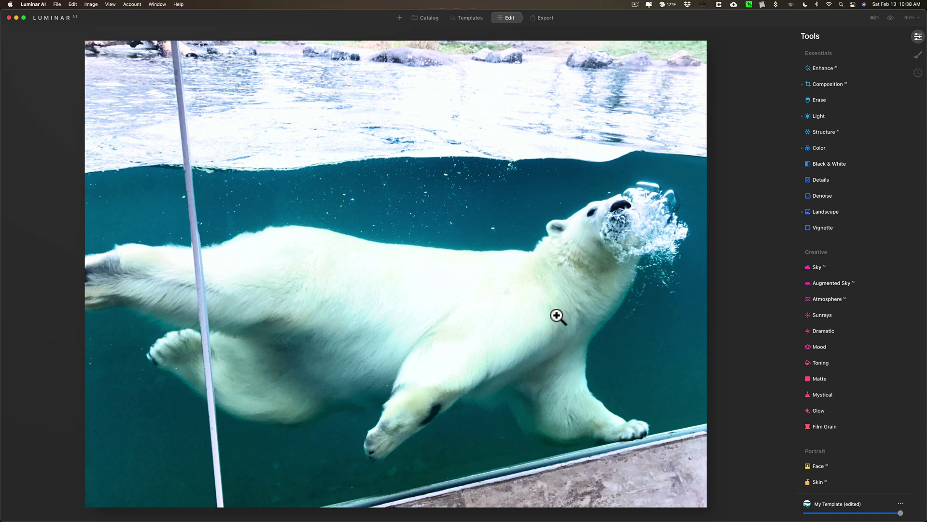
key(Right)
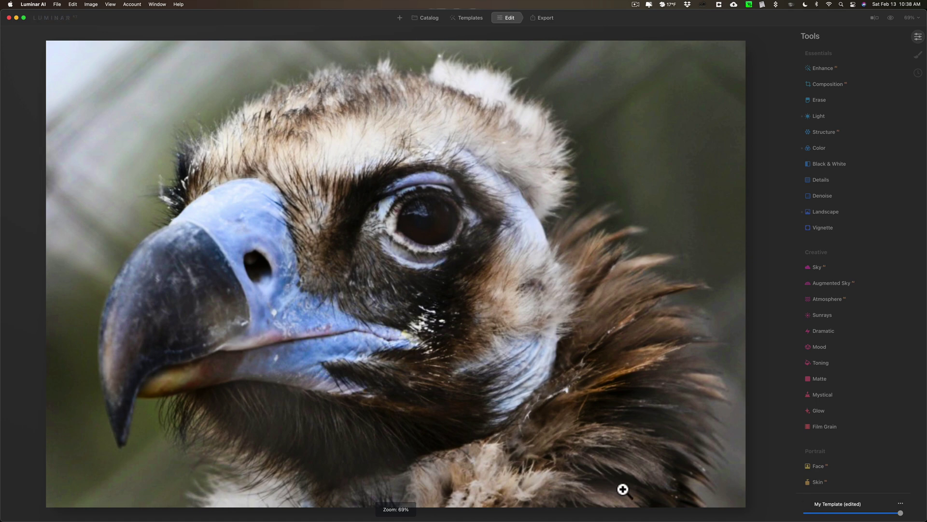
- Advance Lightroom Classic to the vulture and view the converted vulture in Luminar AI
mouse_move(630, 512)
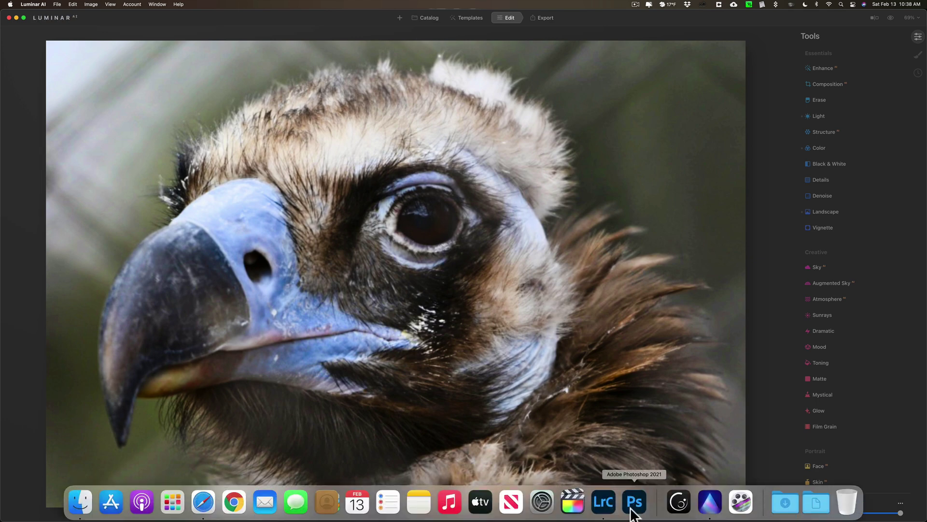
click(603, 503)
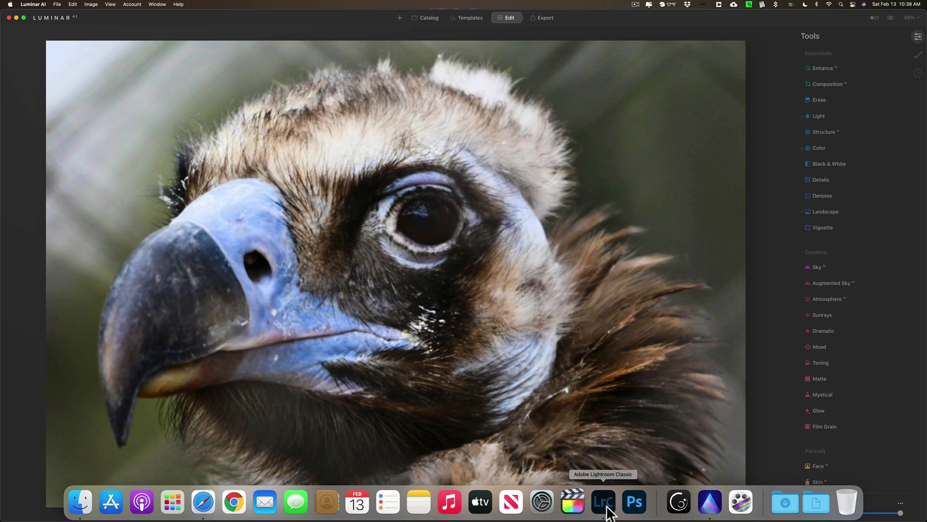
key(Right)
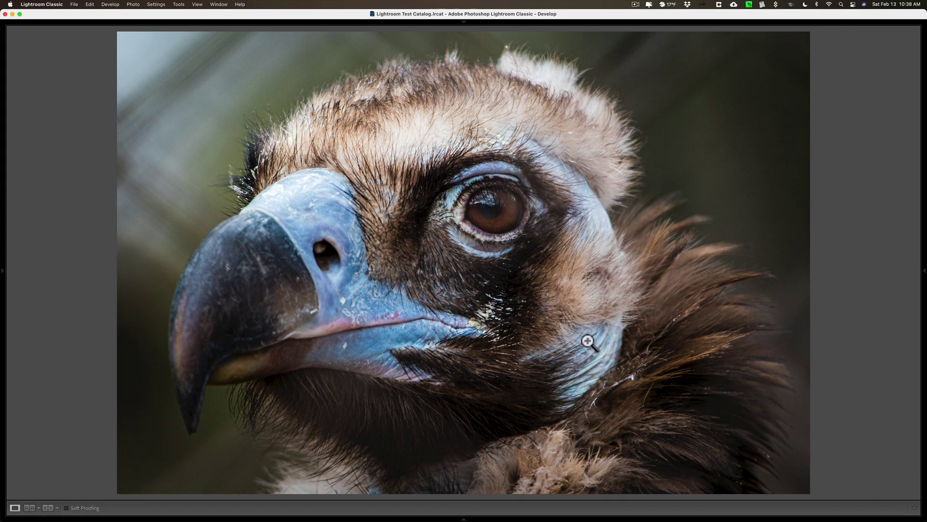
mouse_move(610, 514)
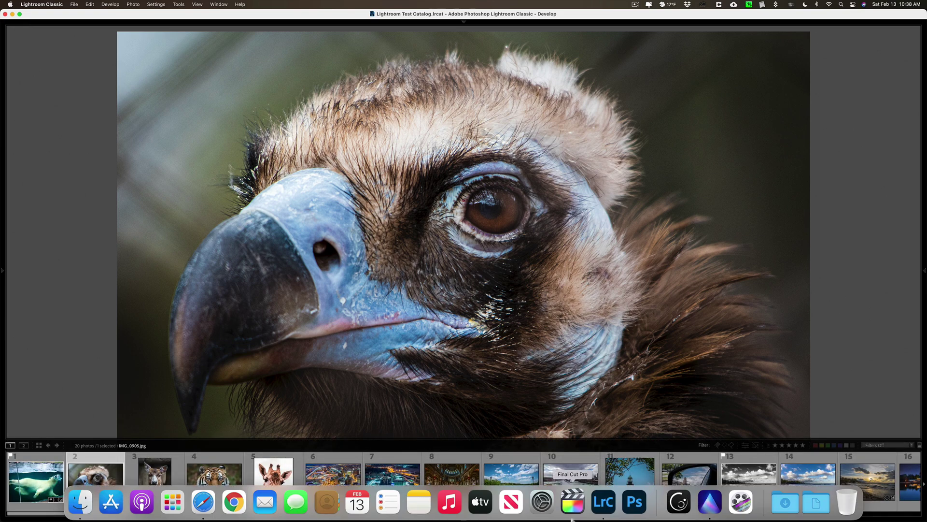
click(705, 505)
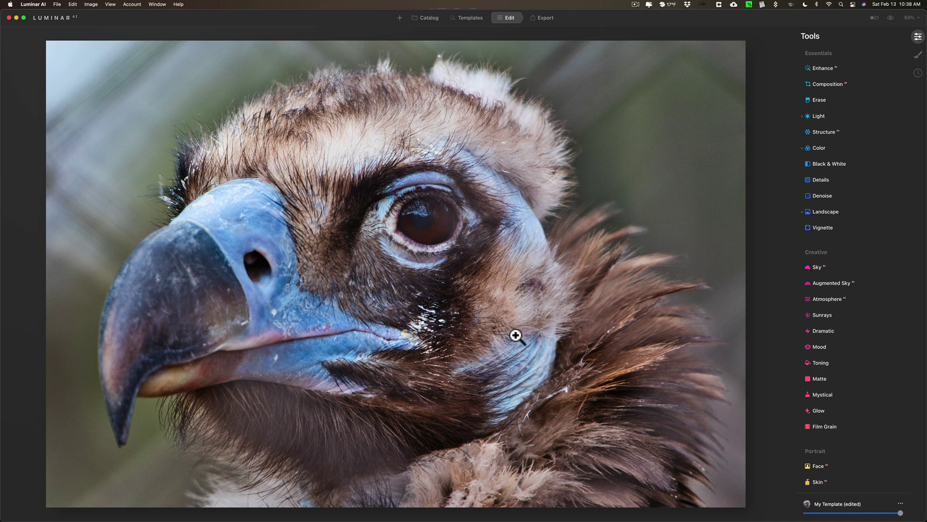
- Compare against Lightroom's vulture edit, advance Lightroom to the deer, and return to Luminar AI
mouse_move(658, 519)
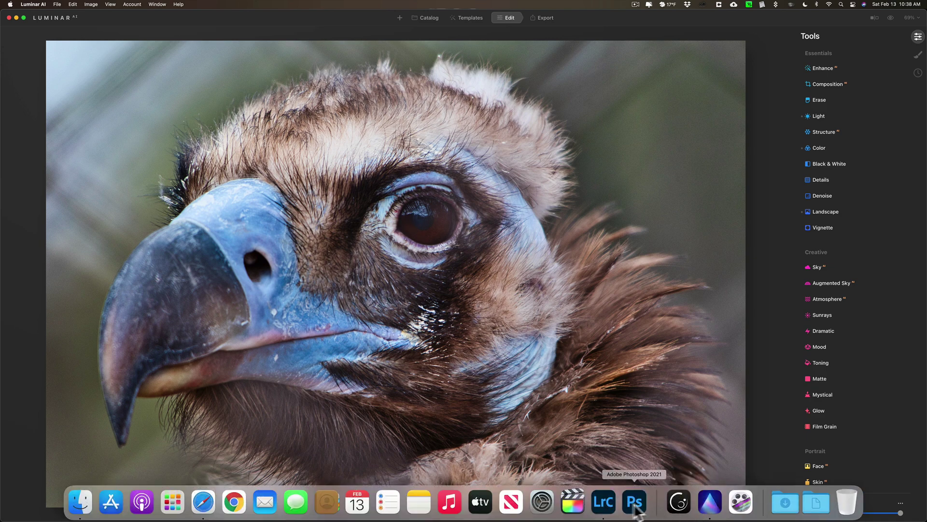
click(603, 502)
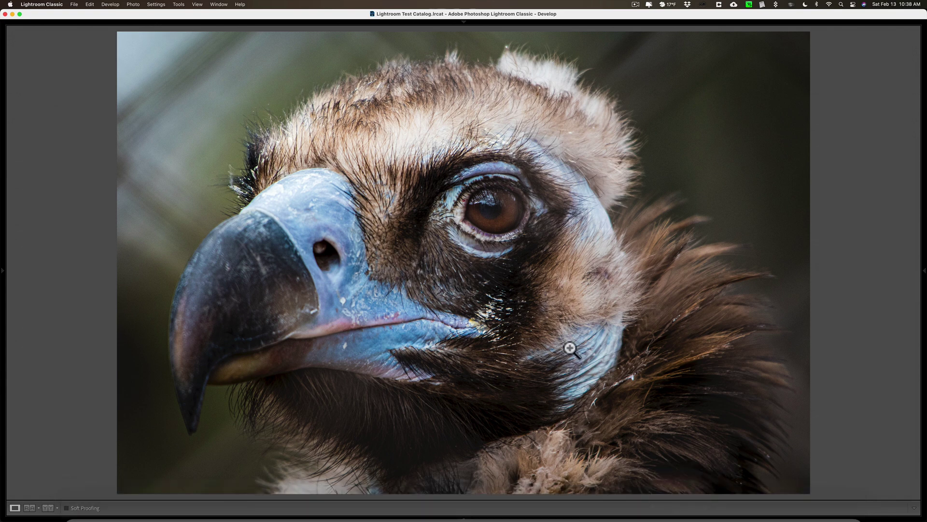
key(Right)
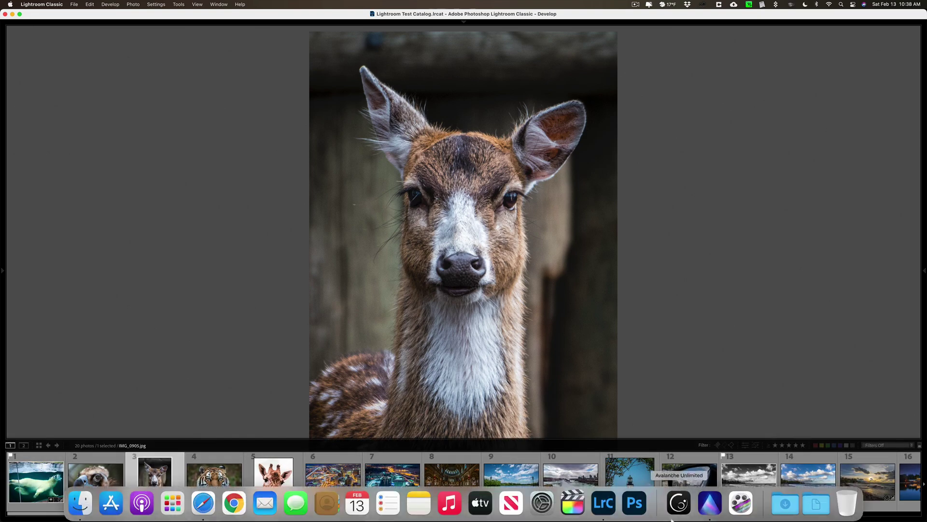
click(698, 497)
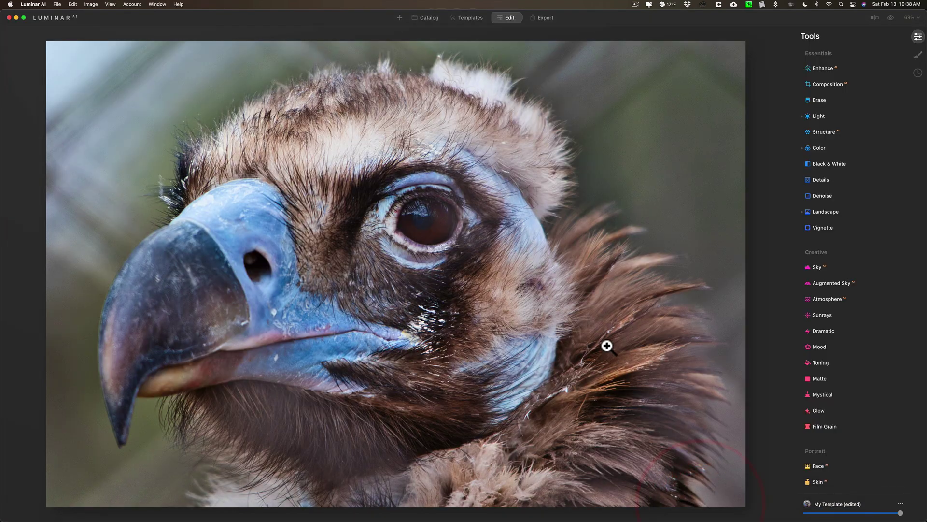
- Show the deer in Luminar AI, compare with Lightroom's deer, then move Lightroom to the tiger
key(Right)
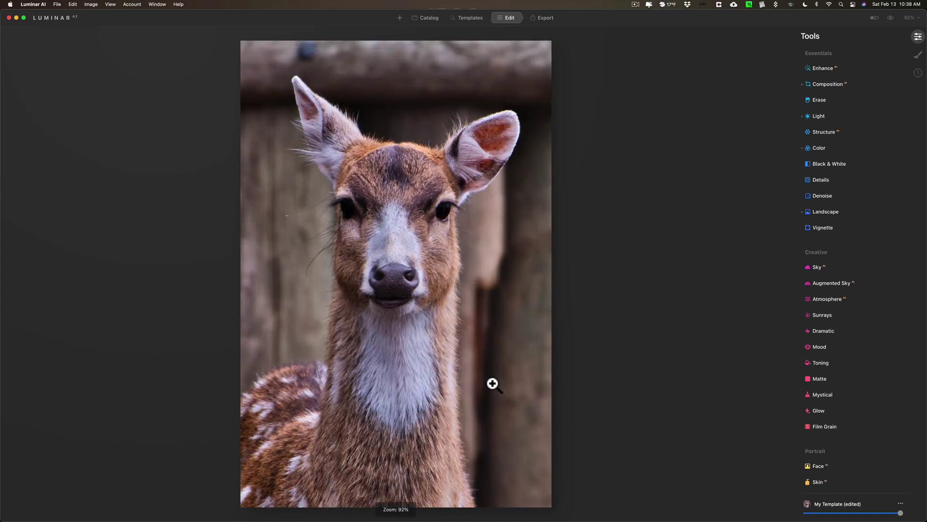
mouse_move(642, 517)
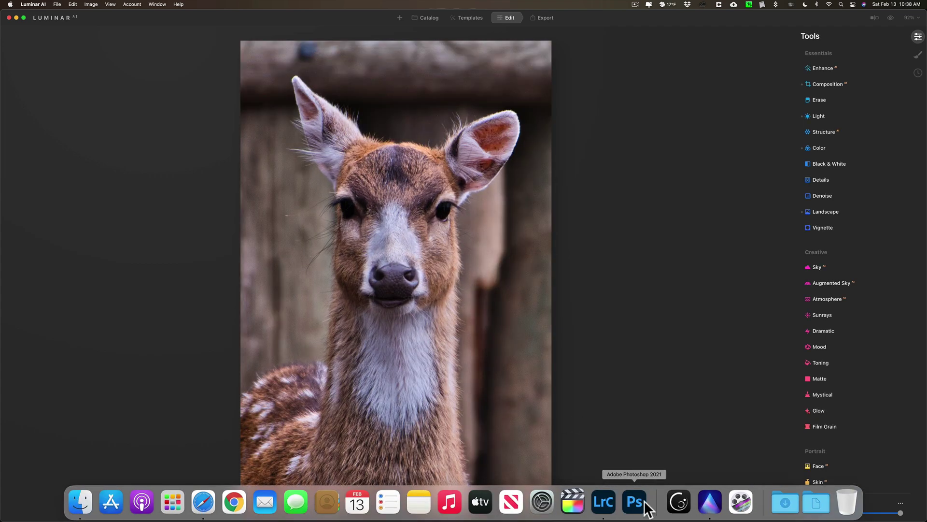
click(609, 503)
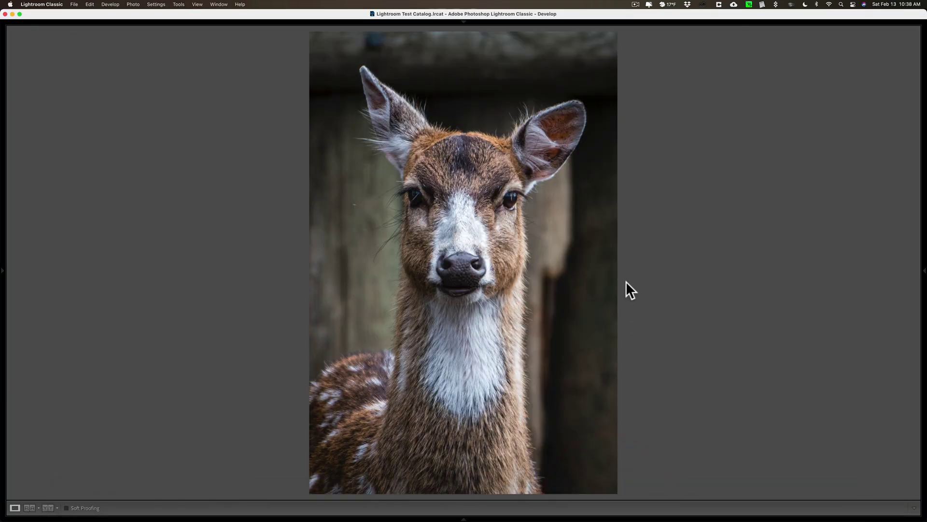
key(Right)
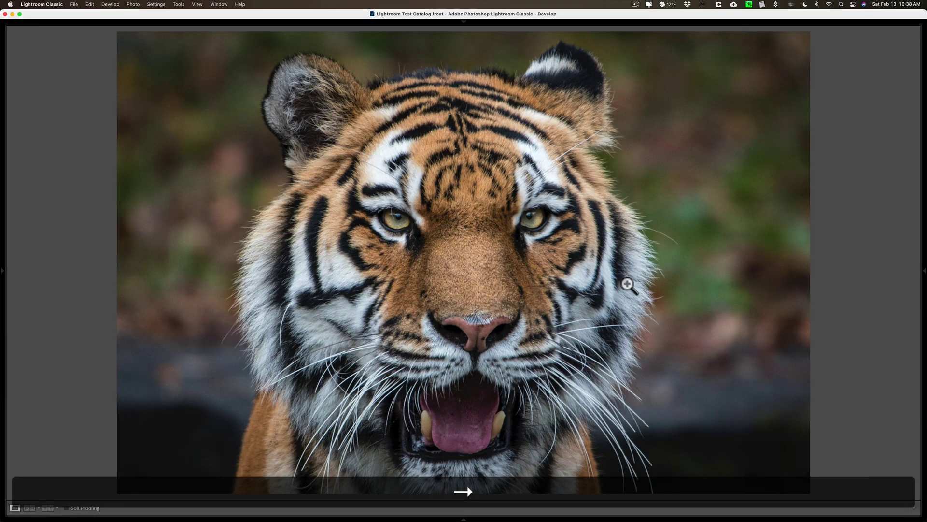
- Show the tiger in Luminar AI, compare with Lightroom's tiger, then move Lightroom to the giraffe
mouse_move(671, 519)
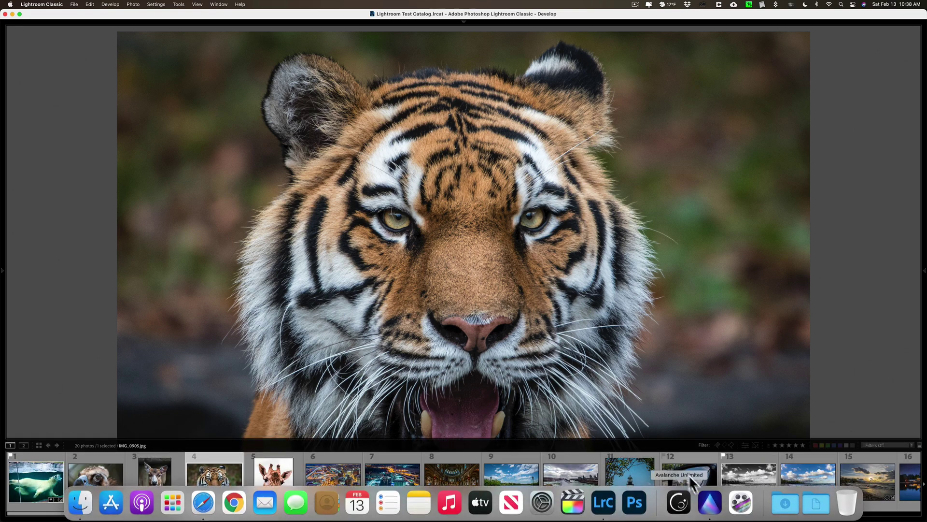
mouse_move(707, 520)
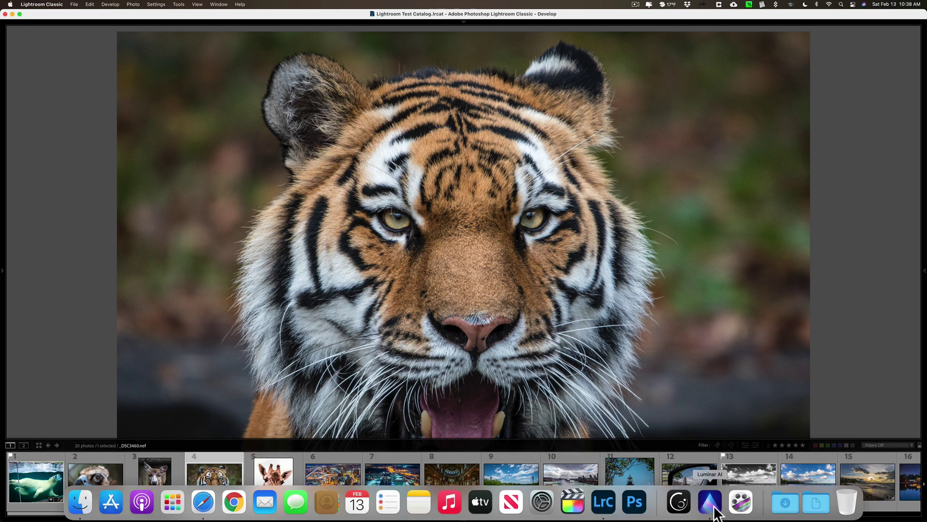
click(710, 503)
key(Right)
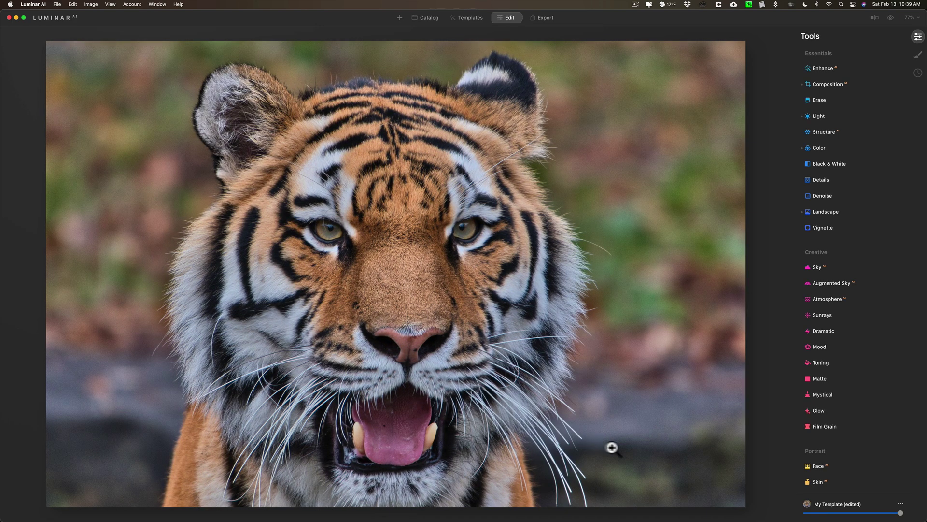
mouse_move(662, 518)
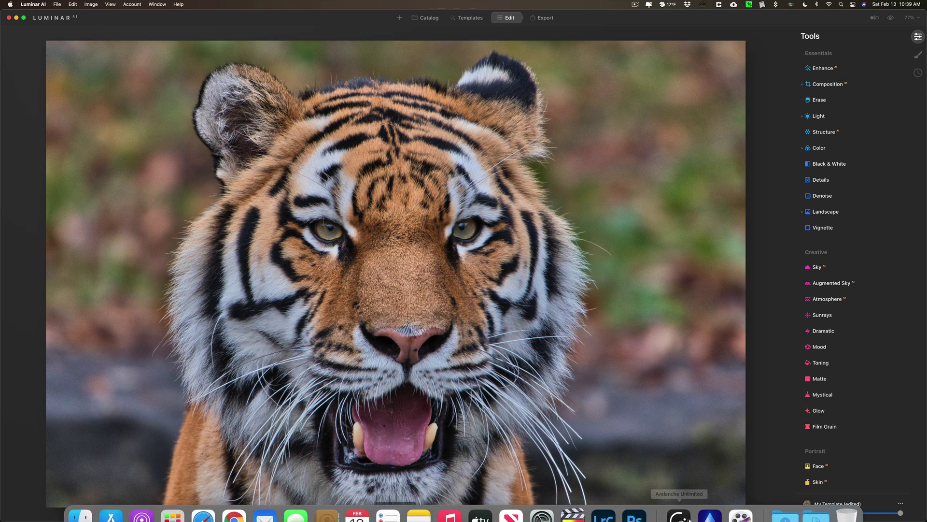
click(603, 502)
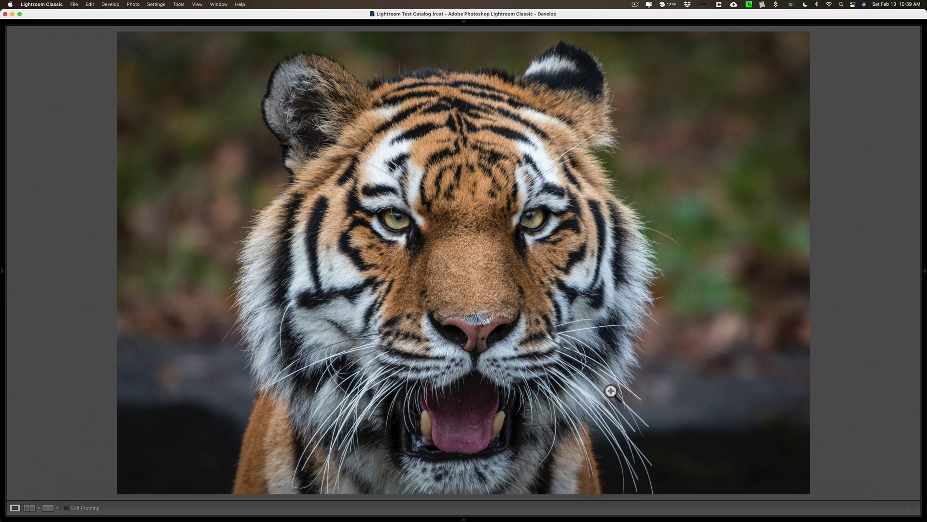
key(Right)
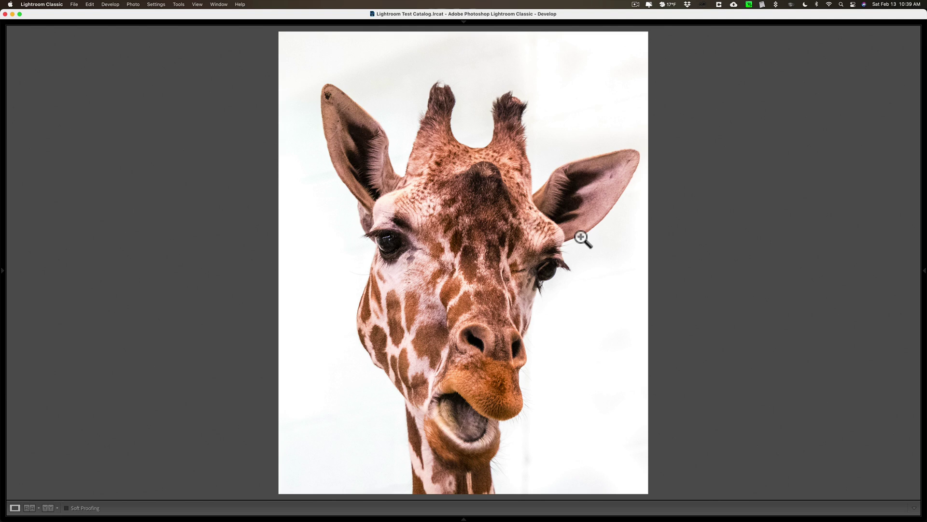
- View Luminar's pink-tinted giraffe, compare with Lightroom's giraffe, then move Lightroom to the night city scene
mouse_move(676, 520)
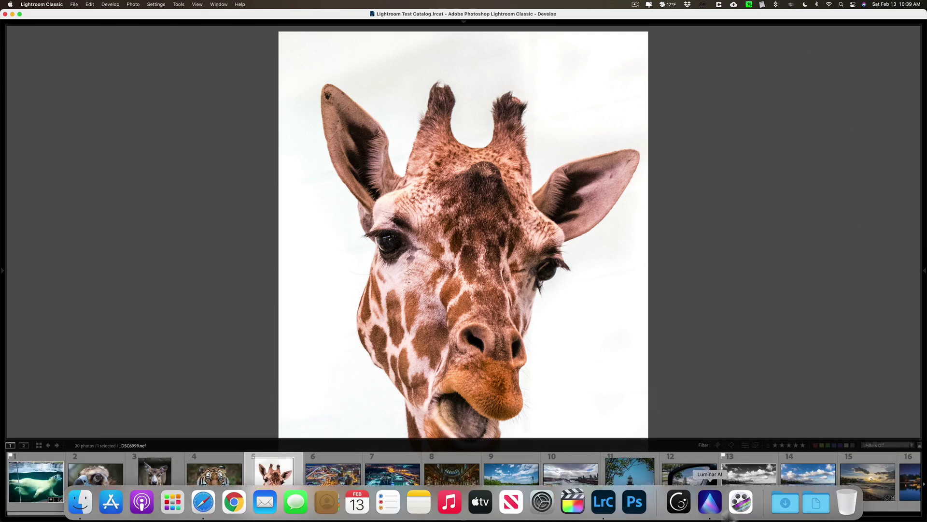
click(709, 508)
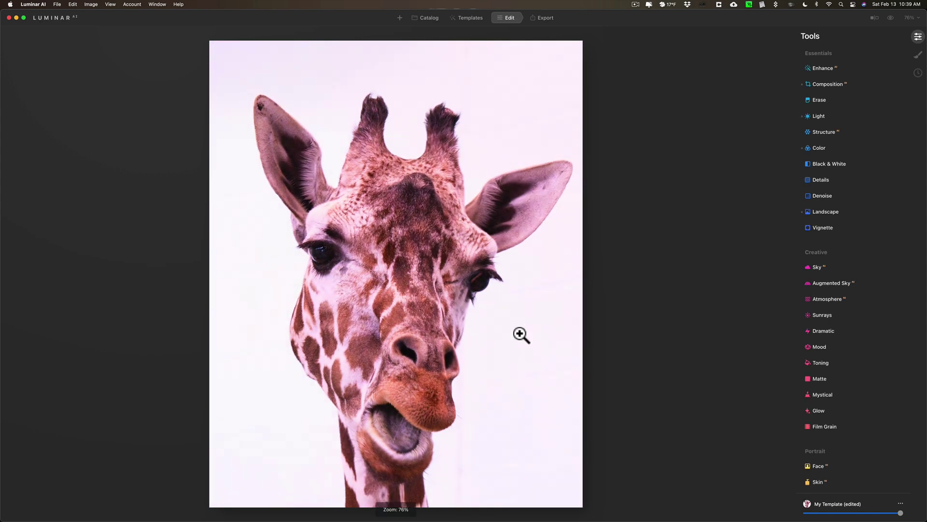
mouse_move(672, 517)
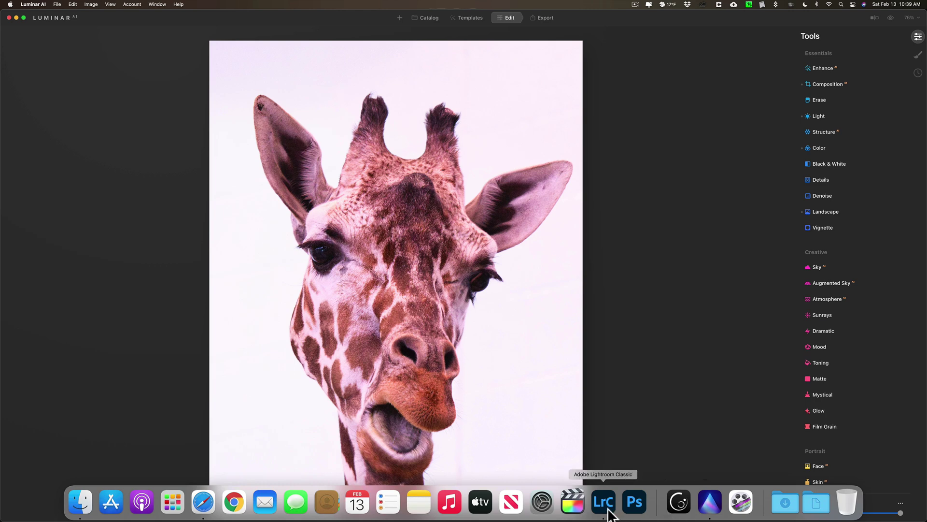
click(603, 502)
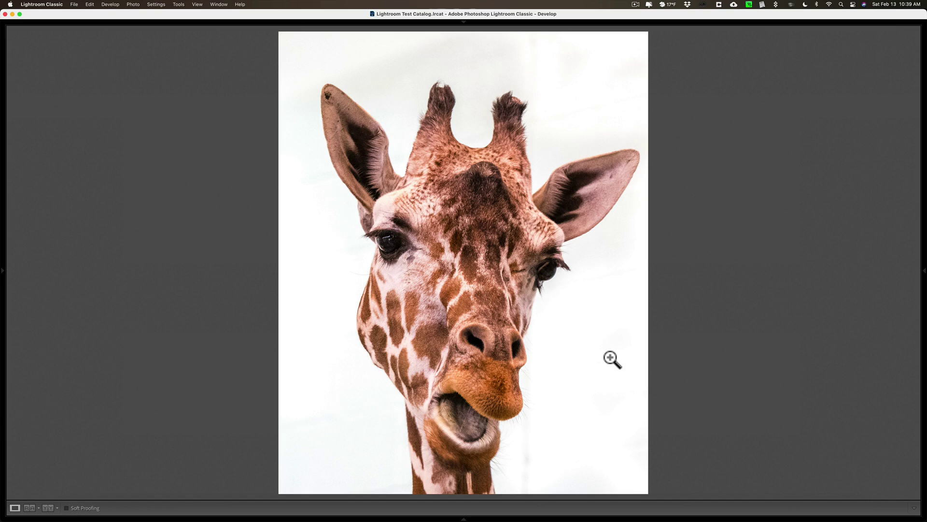
key(Right)
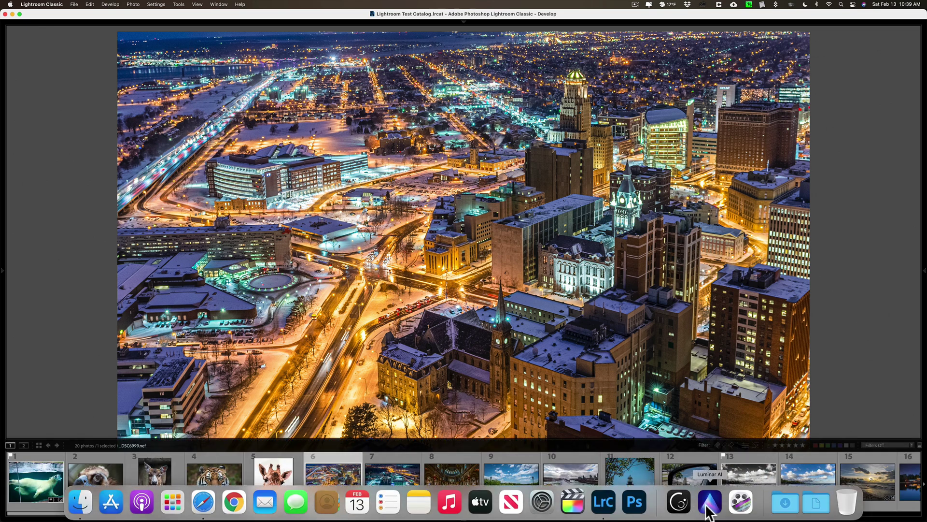
- Show the converted snowy night cityscape in Luminar AI and expand its Light adjustments
click(708, 511)
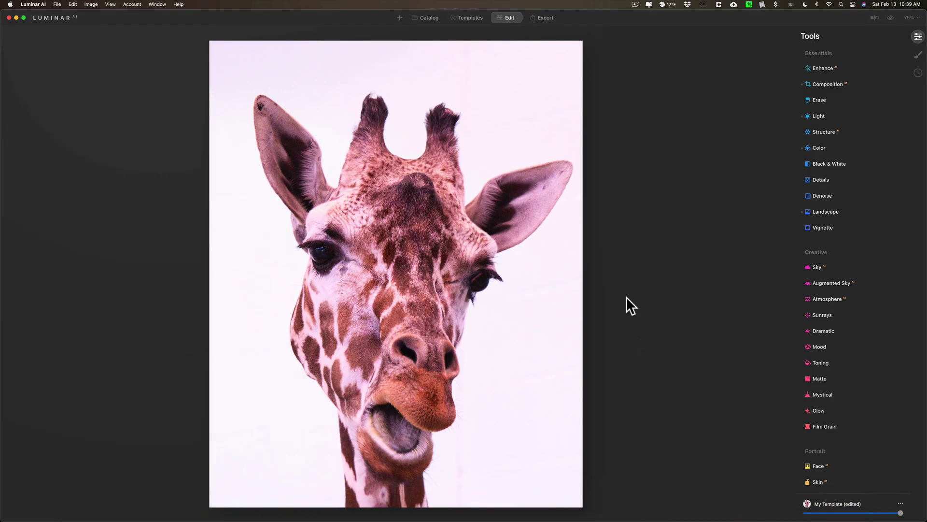
key(Right)
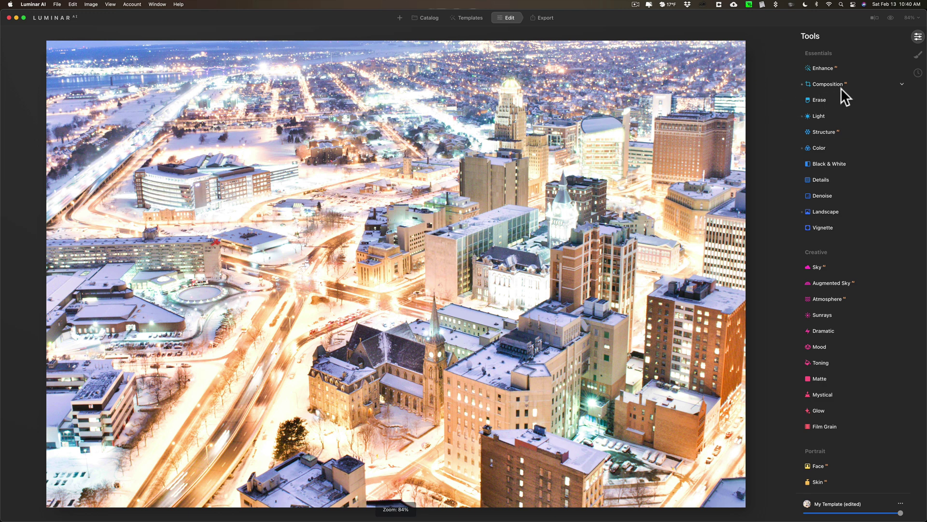
click(832, 115)
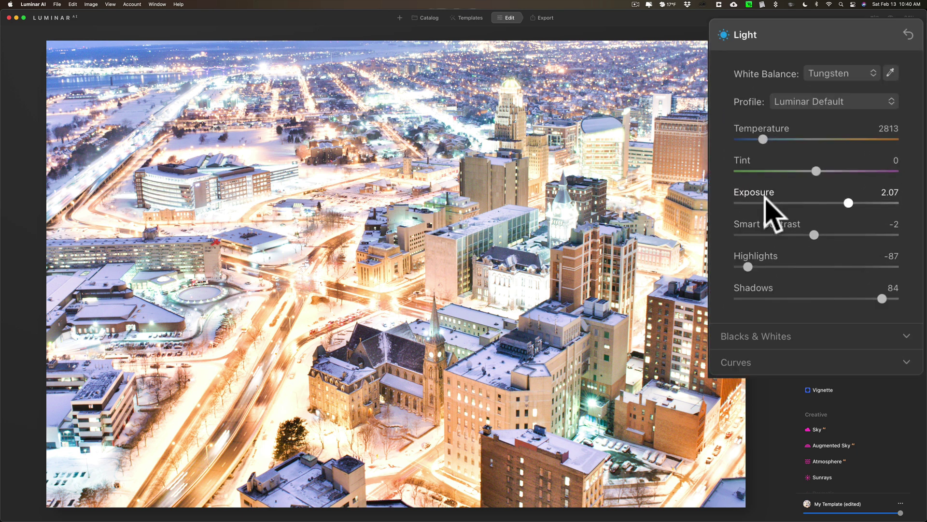
- Reset the cityscape's Light exposure from 2.07 to 0.00 to match Lightroom's darker version
drag(847, 200, 816, 202)
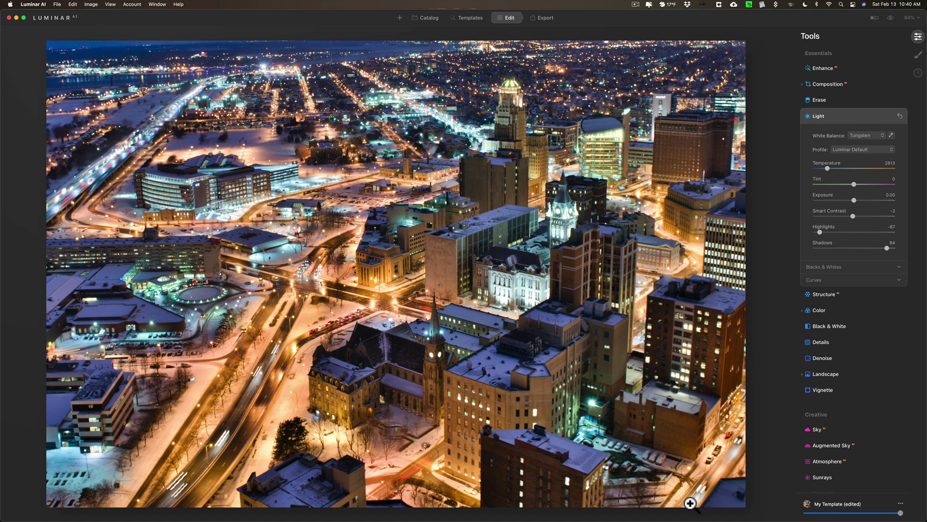
mouse_move(692, 515)
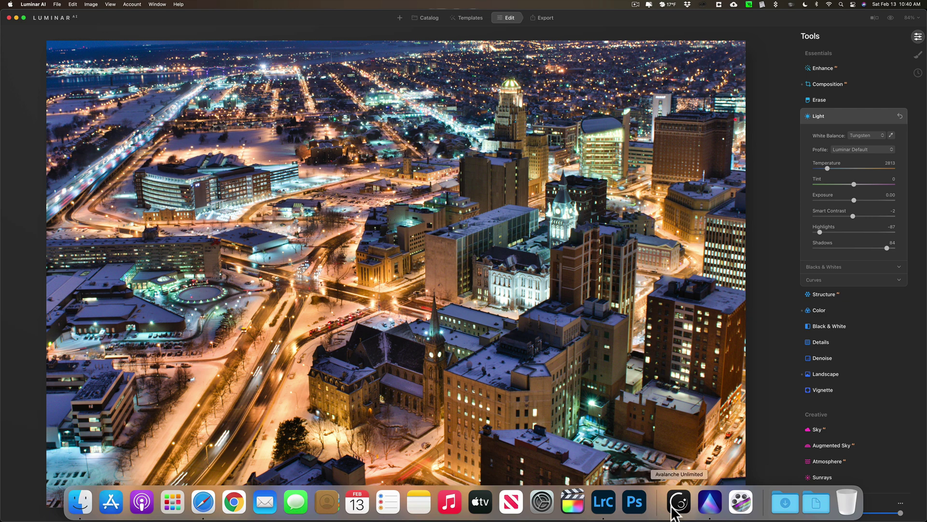
- Check the current photo's original in Lightroom Classic, then advance Luminar AI to the harbour night photo
click(603, 502)
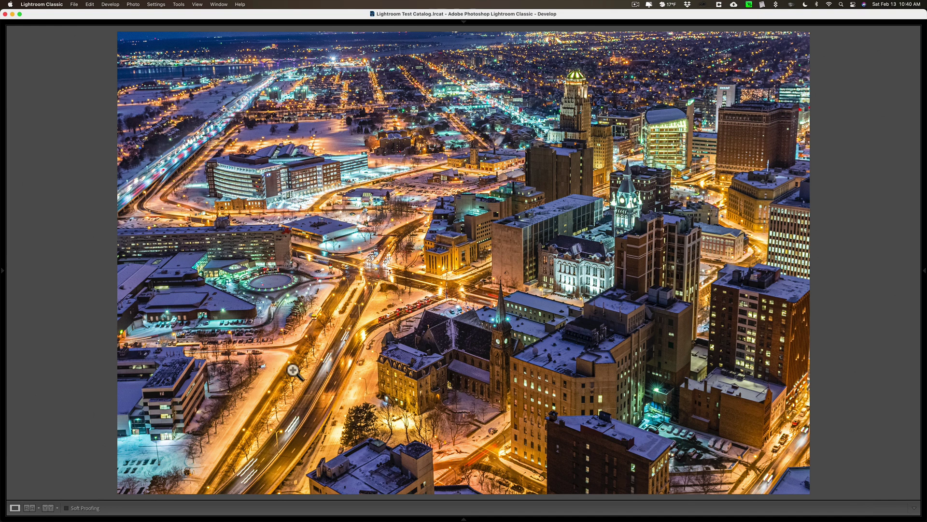
mouse_move(662, 511)
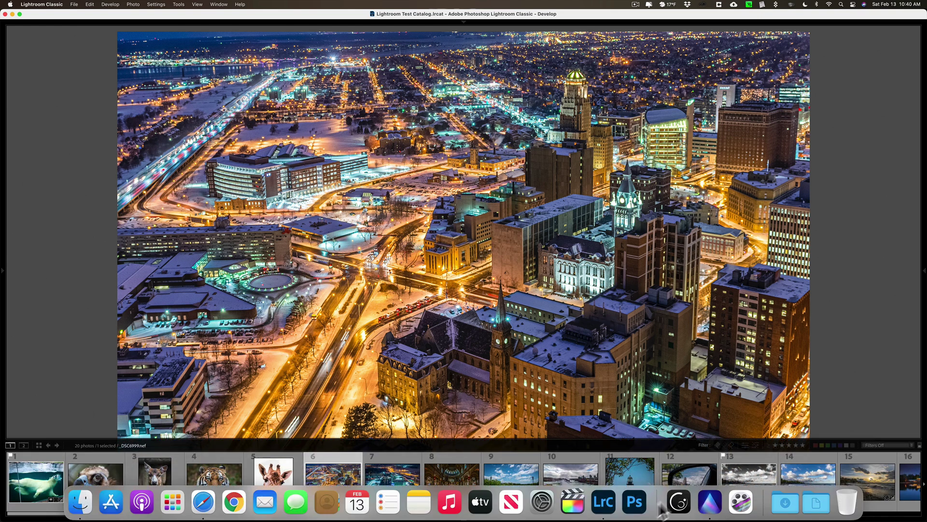
click(705, 505)
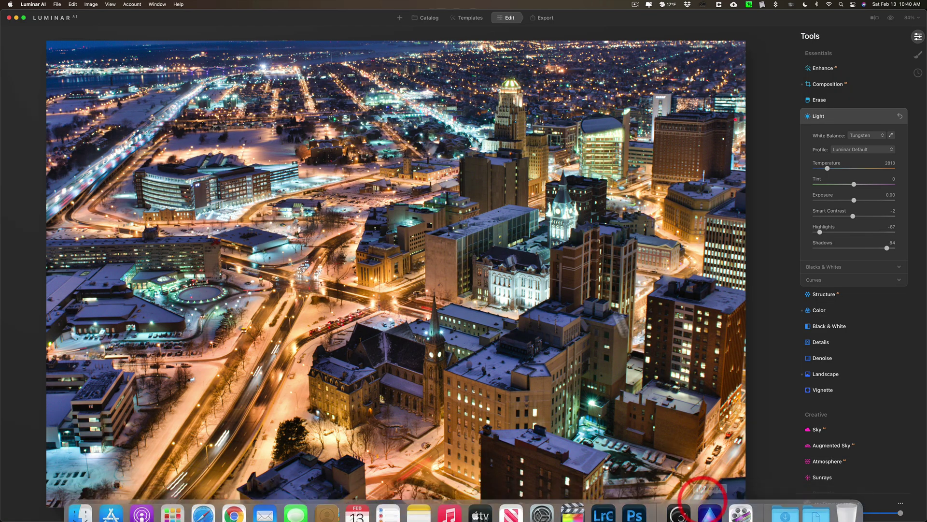
key(Right)
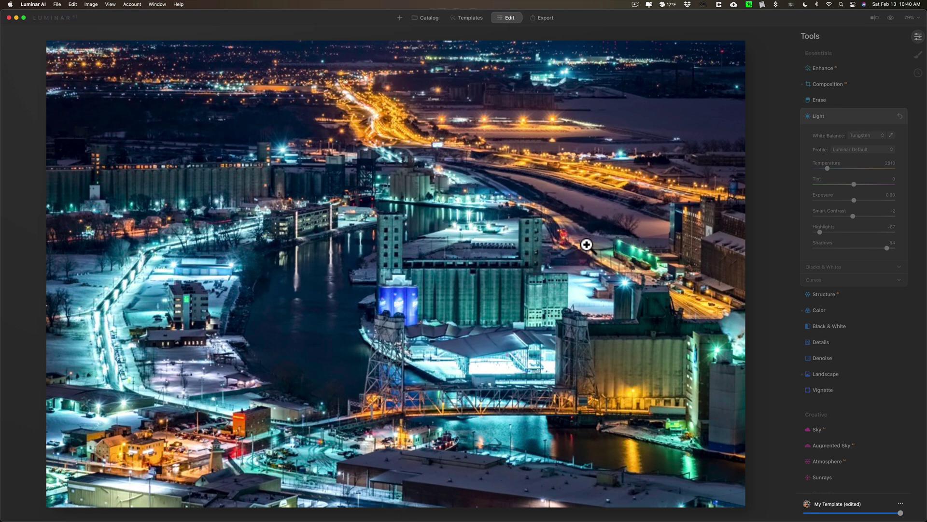
key(Right)
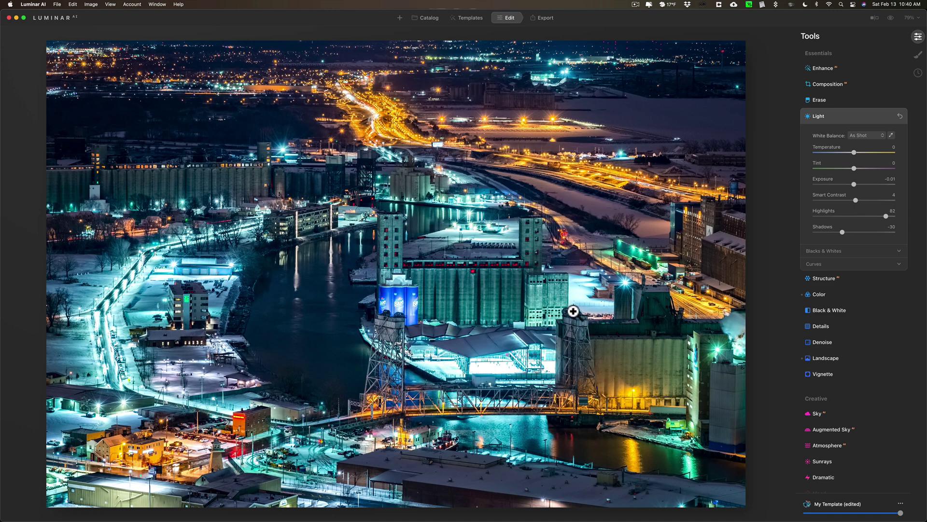
- Bring up the harbour night photo in Lightroom Classic for comparison
mouse_move(636, 520)
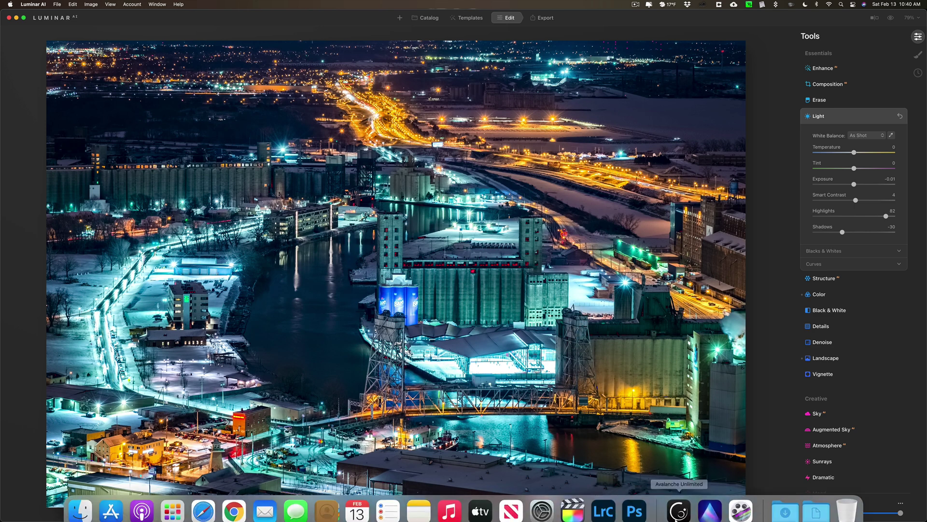
click(603, 502)
key(Right)
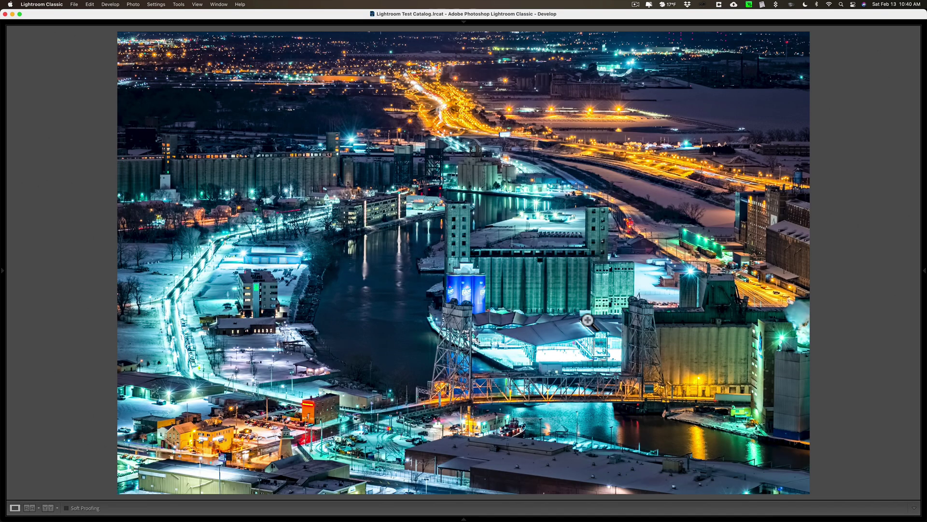
- Show the church interior photo in Lightroom Classic and then in Luminar AI
key(Right)
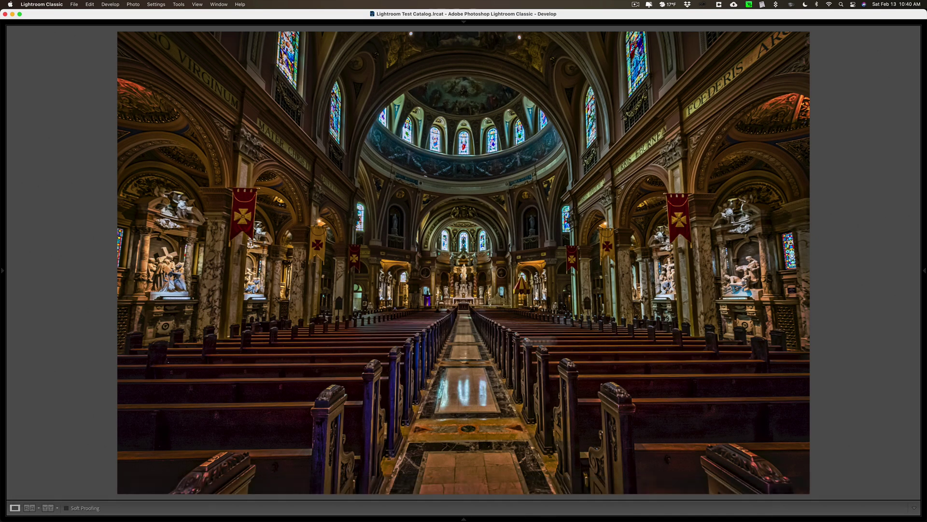
mouse_move(637, 516)
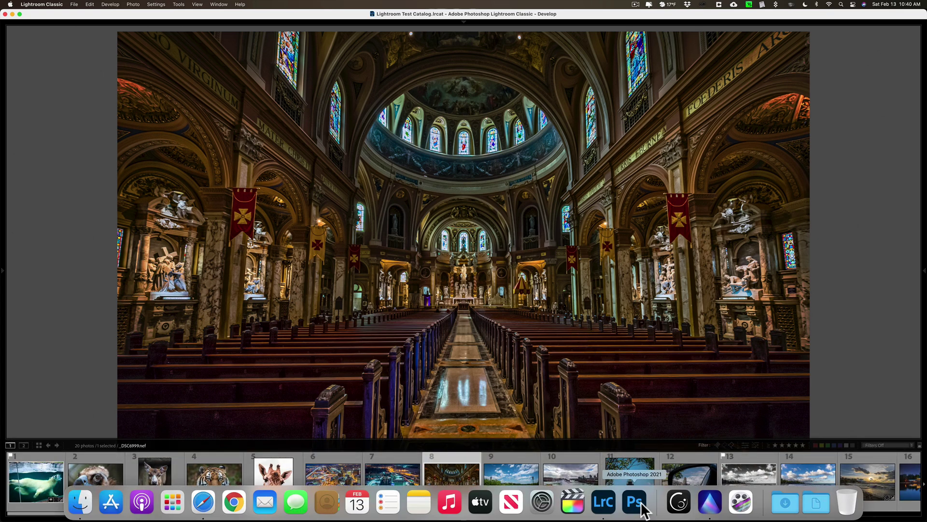
click(709, 502)
key(Right)
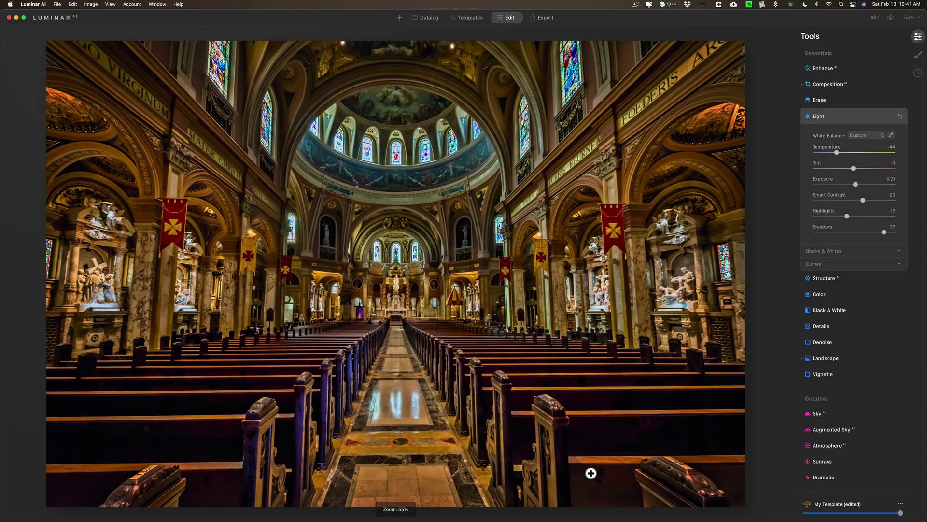
- Advance Lightroom Classic to the lakeside photo with two benches
mouse_move(676, 511)
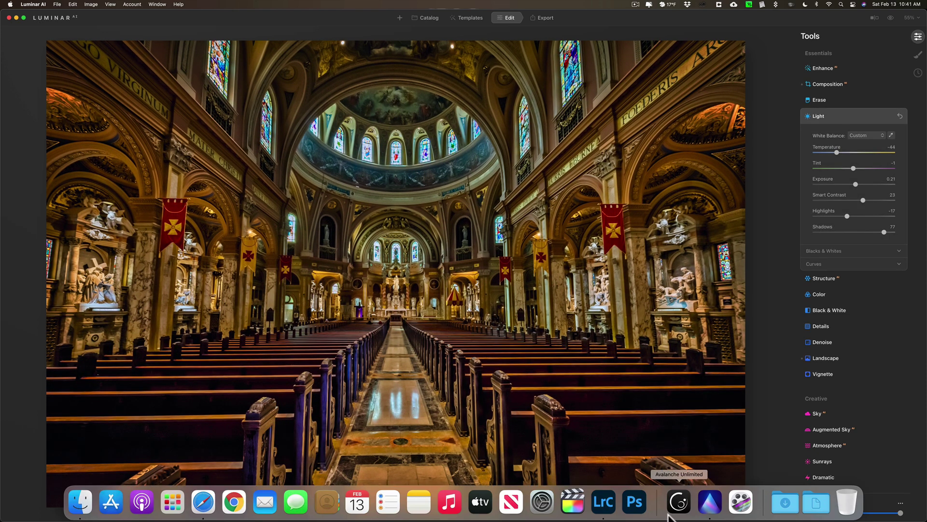
click(605, 502)
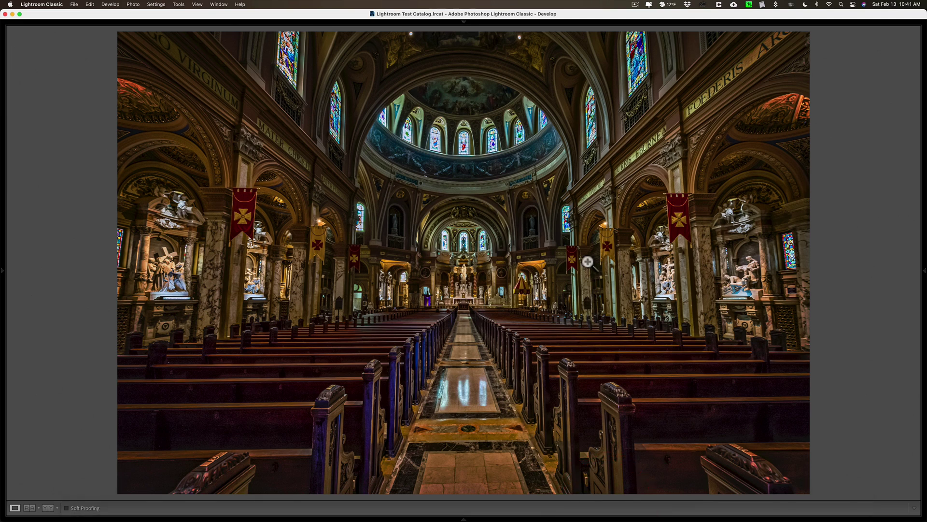
key(Right)
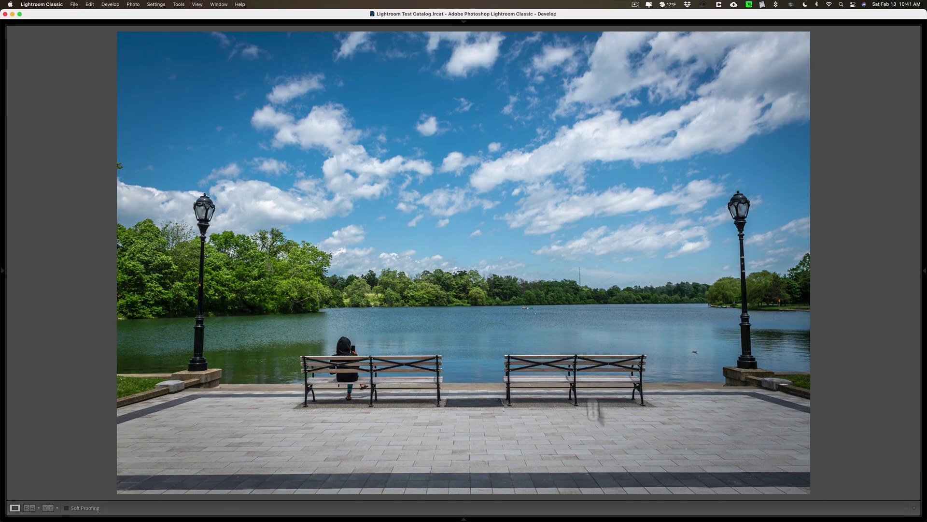
- Display the converted lakeside bench photo in Luminar AI
click(708, 510)
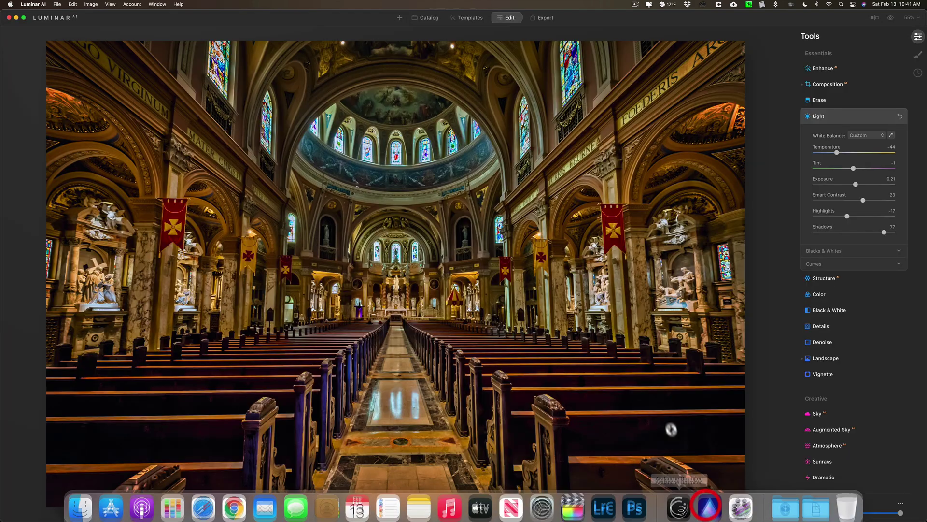
key(Right)
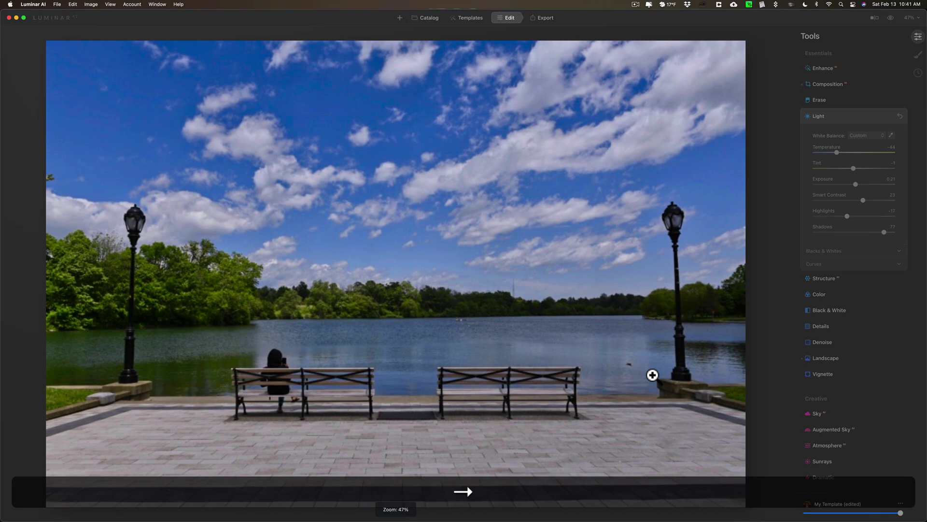